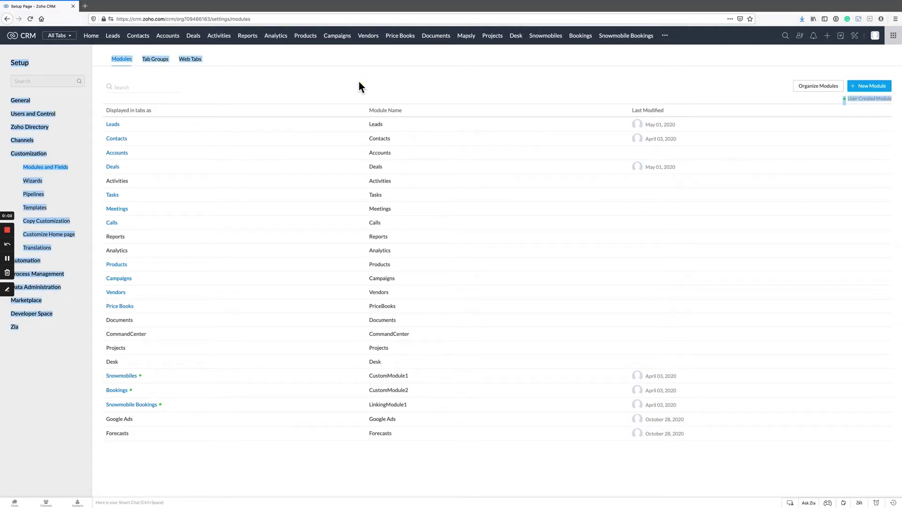
# From Modules and Fields in Setup, start a new custom module.
pyautogui.click(266, 88)
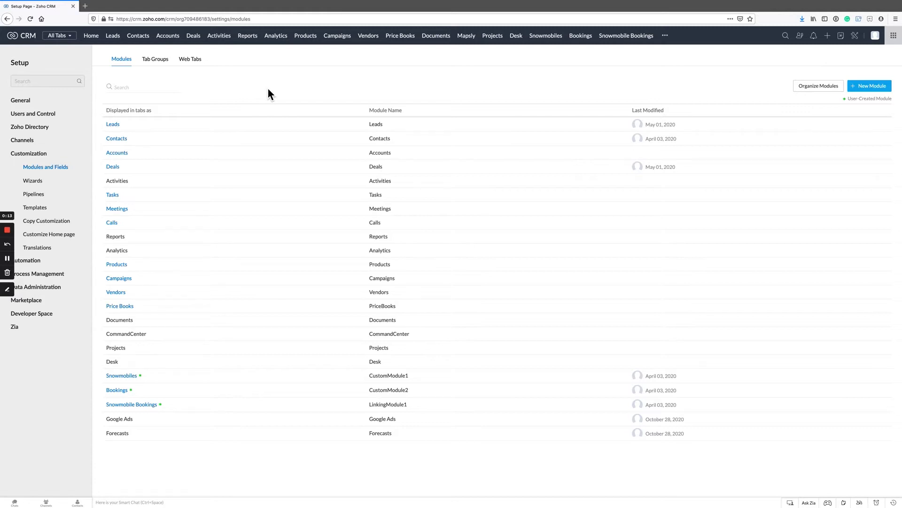
pyautogui.click(868, 89)
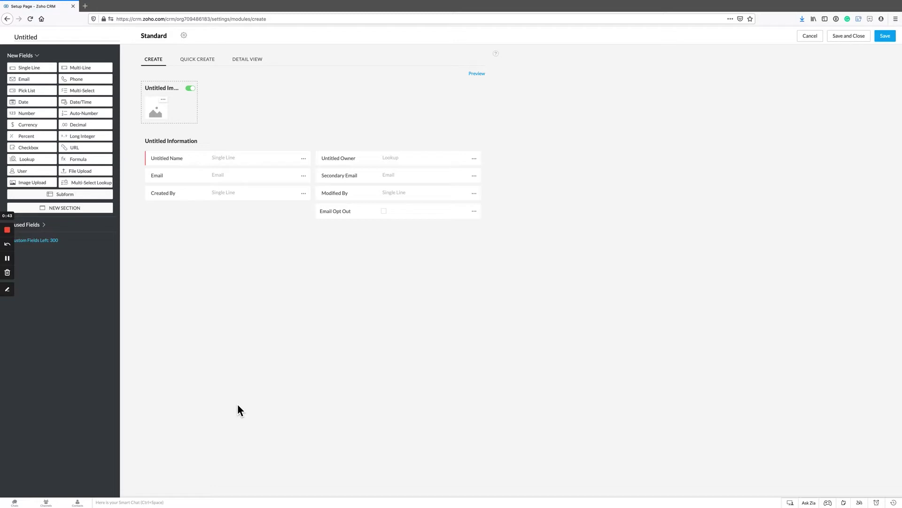
# Drop a new section below Untitled Information and title it 'Record Data'.
pyautogui.moveTo(64, 208); pyautogui.dragTo(243, 261)
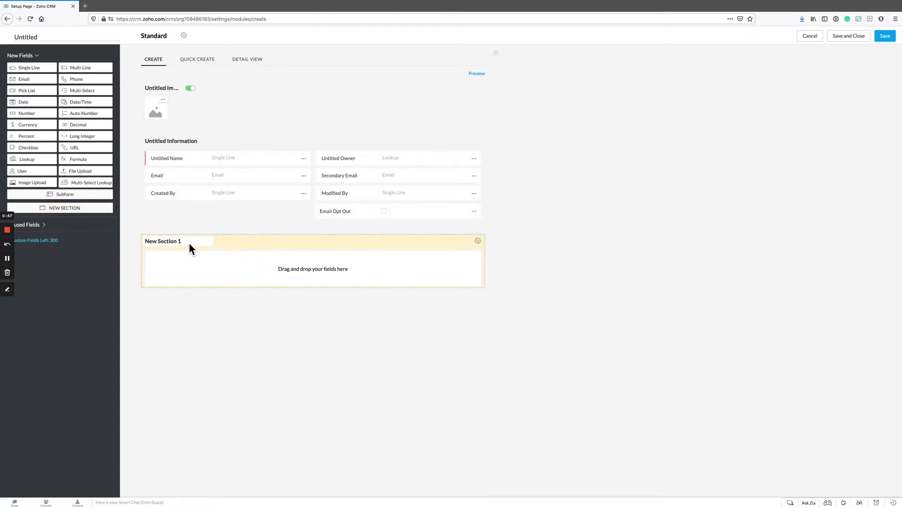
pyautogui.doubleClick(189, 242)
pyautogui.tripleClick(189, 242)
pyautogui.write('Record Data')
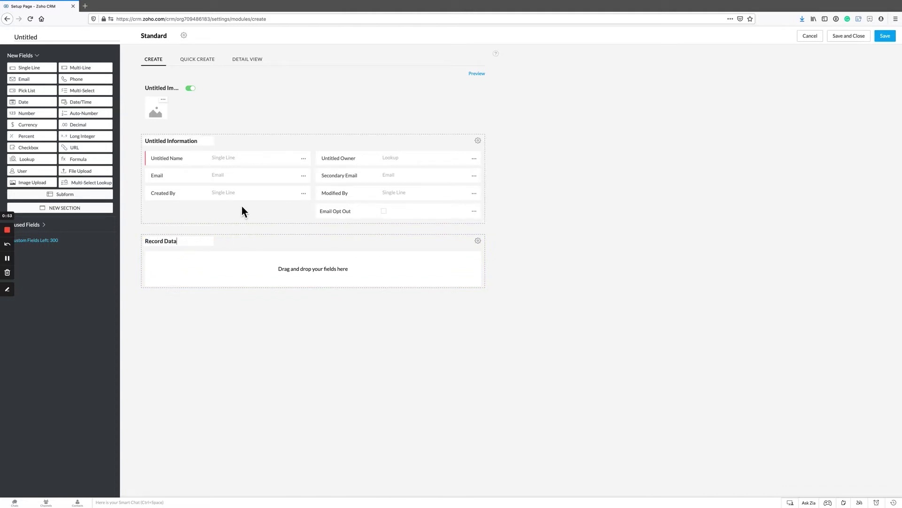
# Move Created By, Modified By and Untitled Owner into Record Data, and remove Email Opt Out.
pyautogui.moveTo(241, 196); pyautogui.dragTo(244, 263)
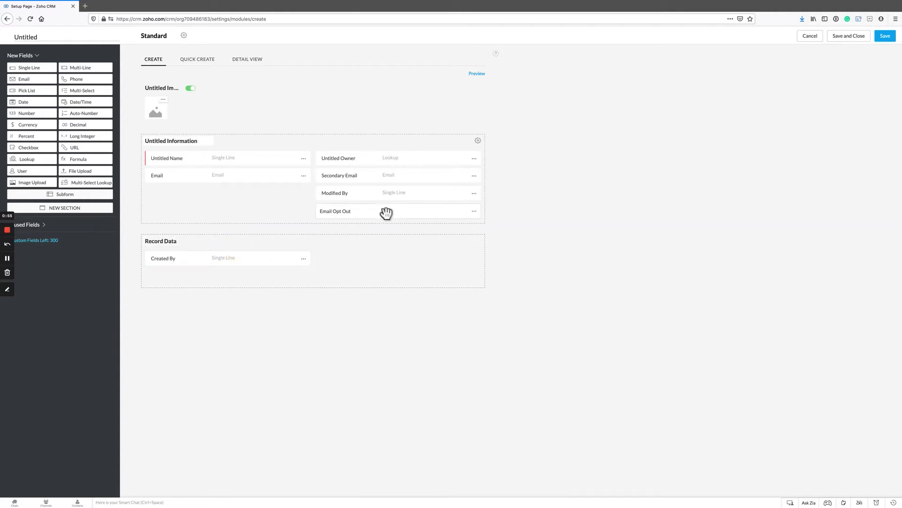
pyautogui.click(475, 212)
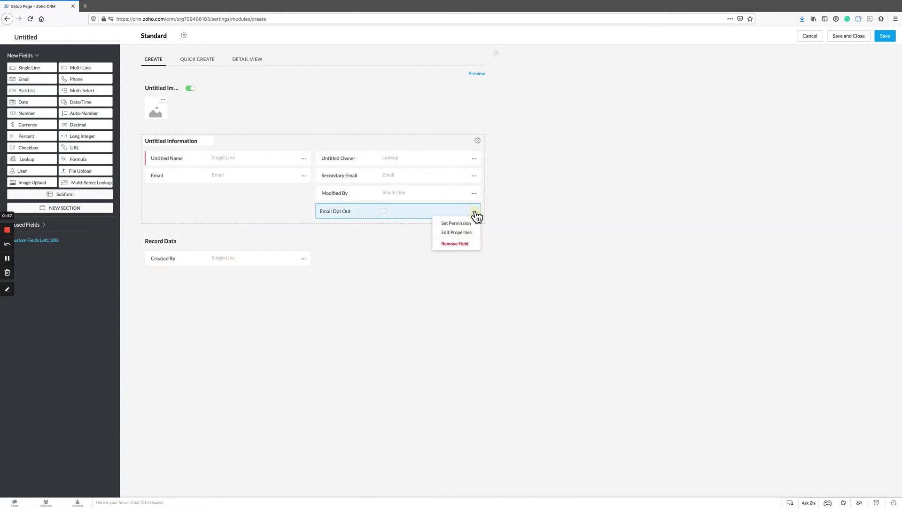
pyautogui.click(465, 243)
pyautogui.click(473, 292)
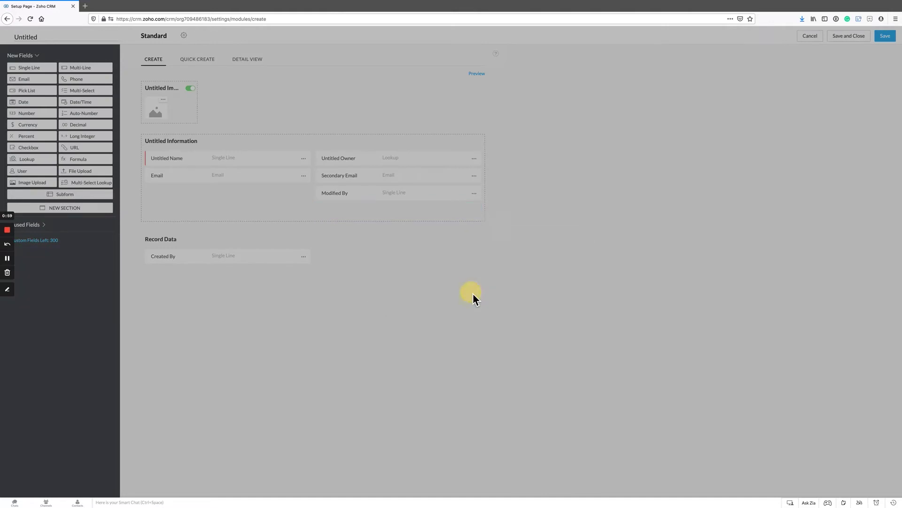
pyautogui.click(473, 194)
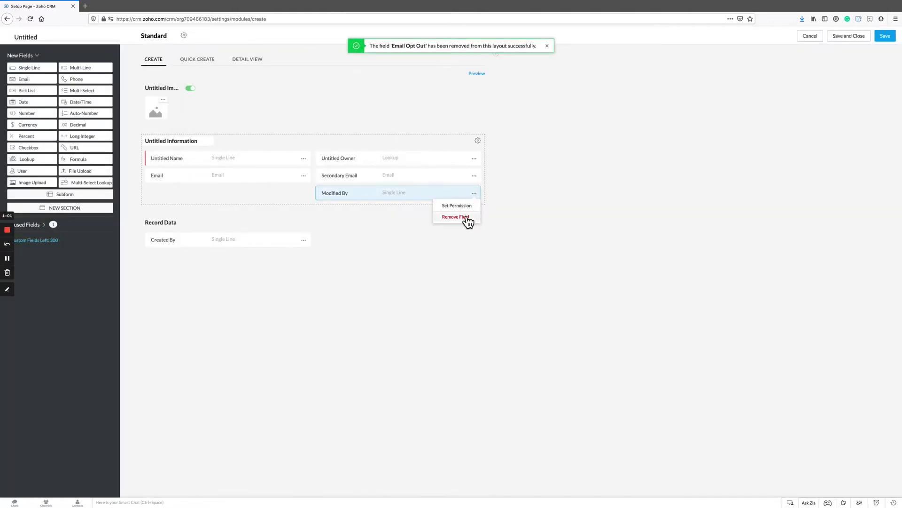
pyautogui.moveTo(406, 195); pyautogui.dragTo(405, 225)
pyautogui.moveTo(405, 163); pyautogui.dragTo(218, 246)
# Remove the Email and Secondary Email fields from the layout.
pyautogui.click(304, 178)
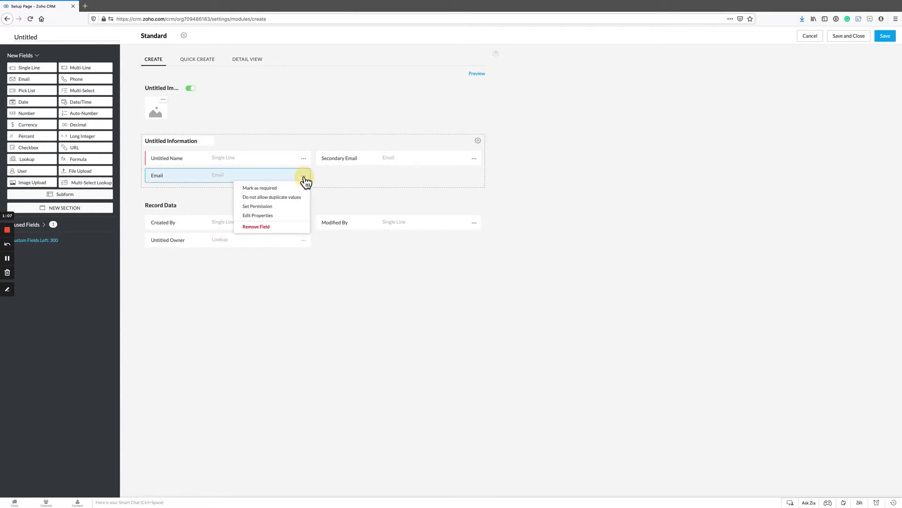
pyautogui.click(263, 226)
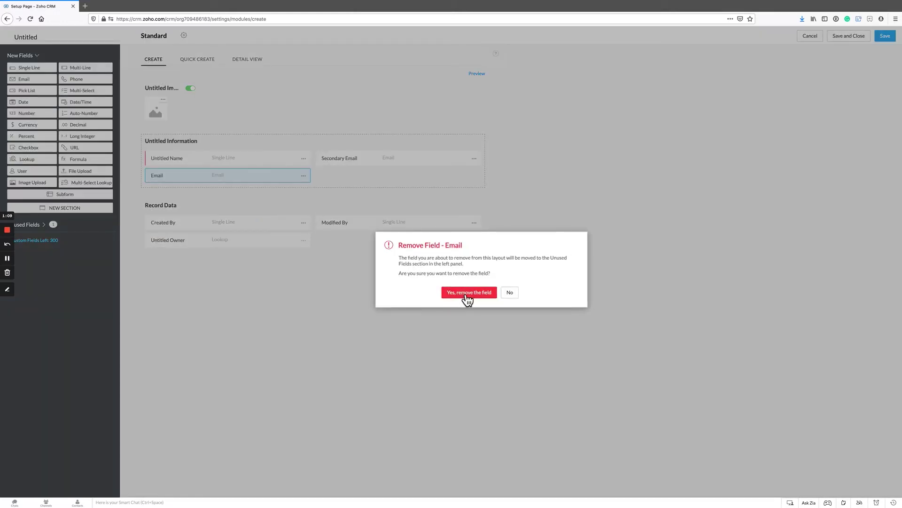
pyautogui.click(469, 292)
pyautogui.click(474, 159)
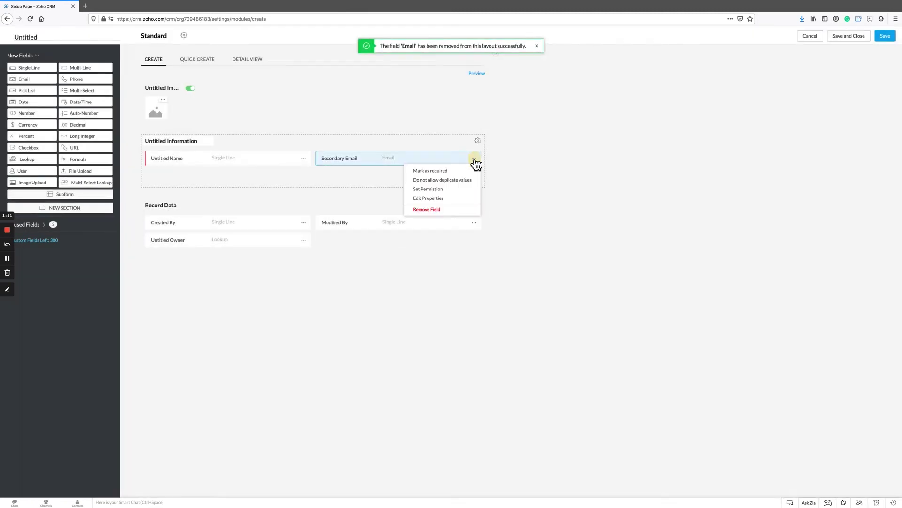
pyautogui.click(437, 212)
pyautogui.click(476, 292)
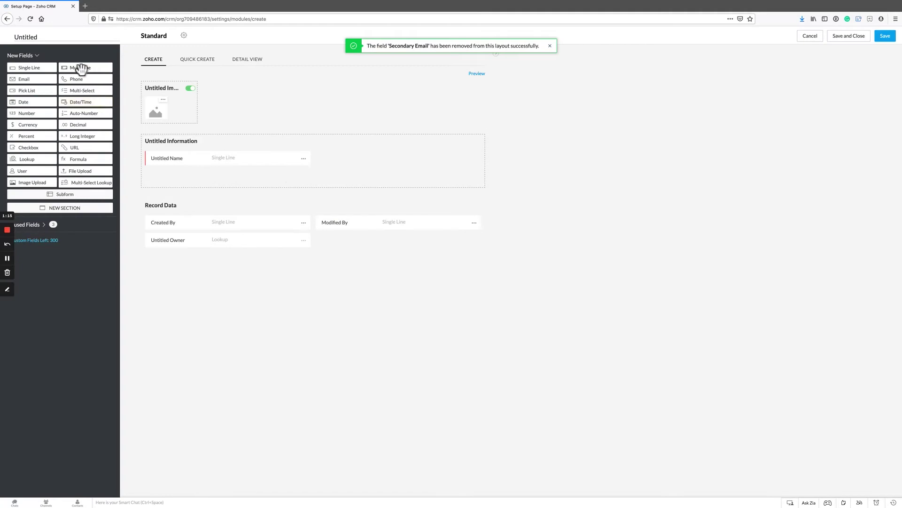
# Add a Multi-Line field labelled 'Results' to Untitled Information.
pyautogui.moveTo(80, 67); pyautogui.dragTo(338, 158)
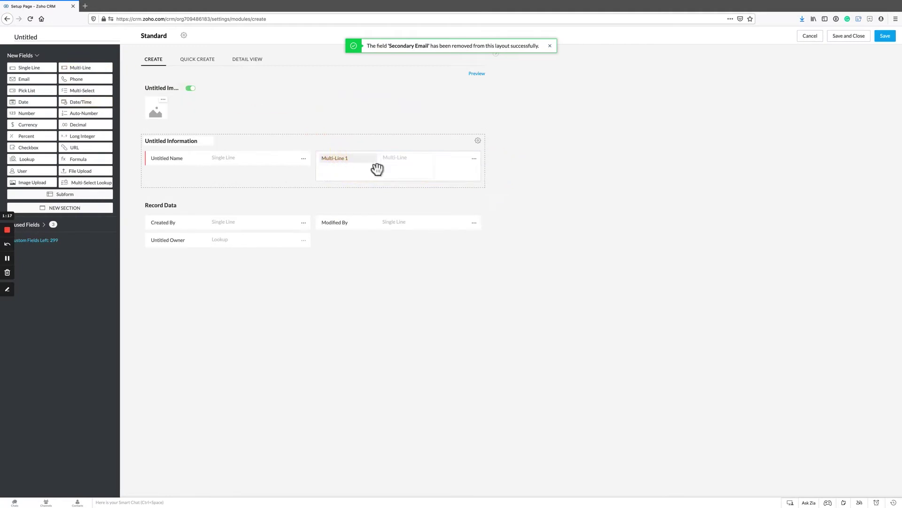
pyautogui.click(360, 159)
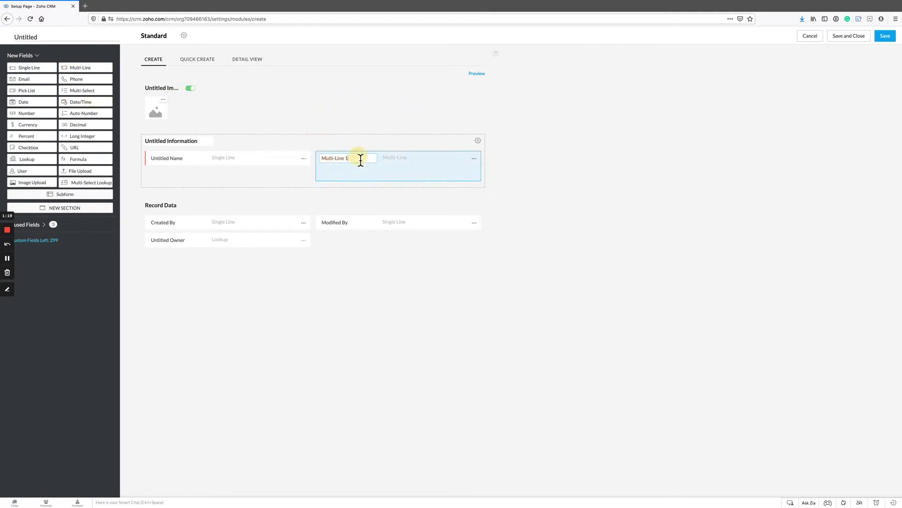
pyautogui.press('BackSpace')
pyautogui.press('BackSpace')
pyautogui.press('BackSpace')
pyautogui.press('BackSpace')
pyautogui.press('BackSpace')
pyautogui.press('BackSpace')
pyautogui.press('BackSpace')
pyautogui.press('BackSpace')
pyautogui.press('BackSpace')
pyautogui.press('BackSpace')
pyautogui.press('BackSpace')
pyautogui.press('BackSpace')
pyautogui.write('Results')
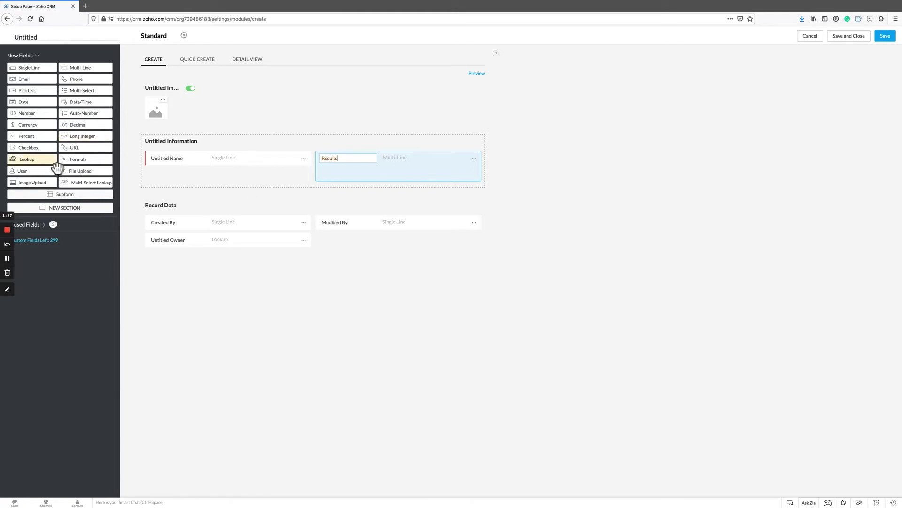
# Add a Date field labelled 'Session Date' to Untitled Information.
pyautogui.moveTo(29, 104); pyautogui.dragTo(163, 176)
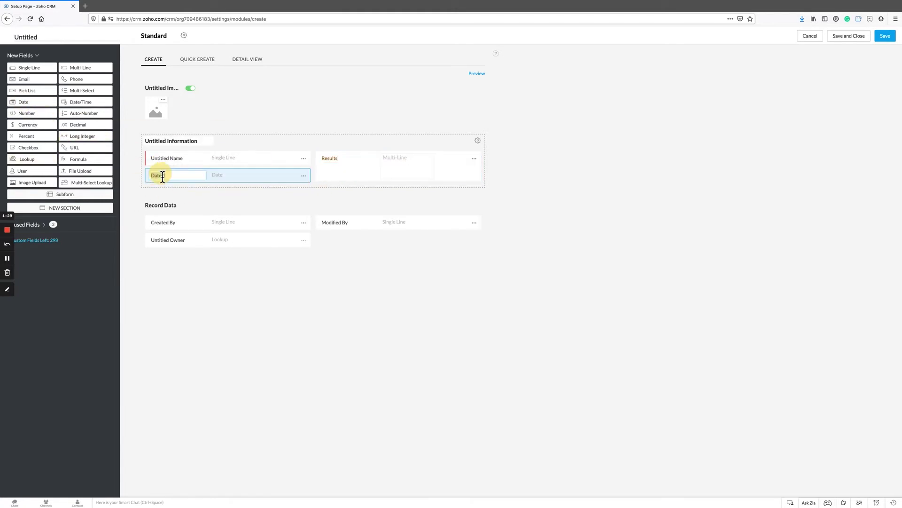
pyautogui.doubleClick(172, 176)
pyautogui.write('Session Date')
pyautogui.click(159, 175)
pyautogui.write('s')
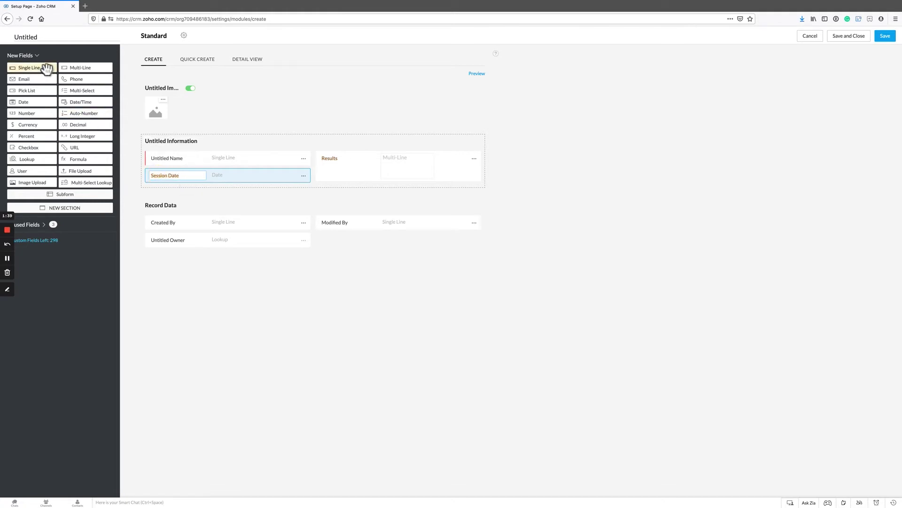
# Set the module's plural name to 'Sessions' and singular to 'Session'.
pyautogui.click(56, 36)
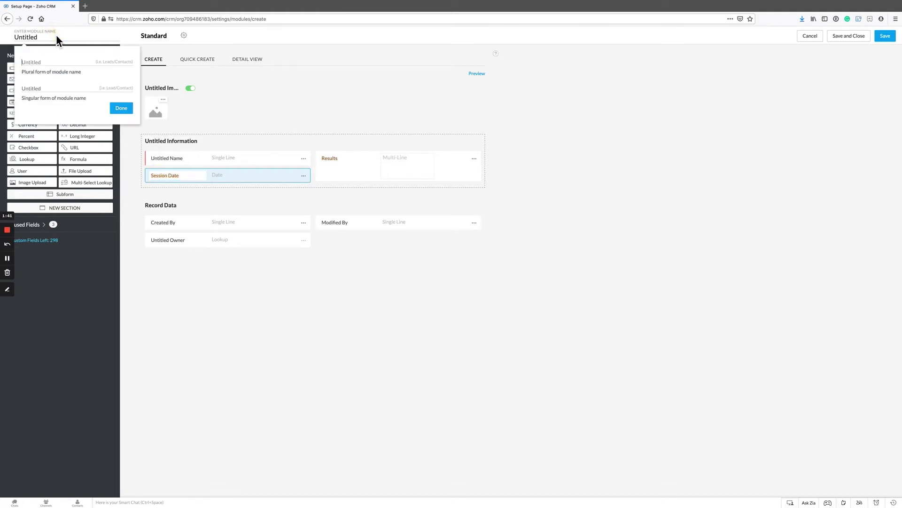
pyautogui.write('Sessions')
pyautogui.click(47, 90)
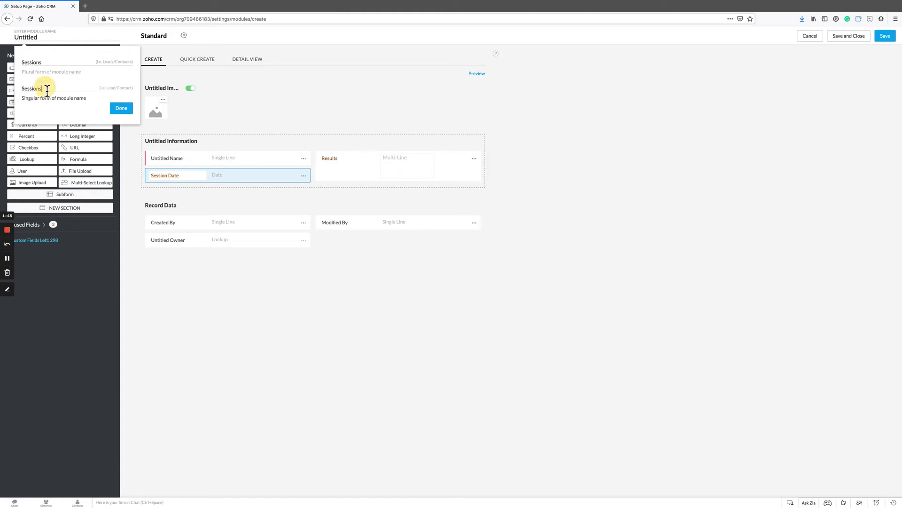
pyautogui.press('BackSpace')
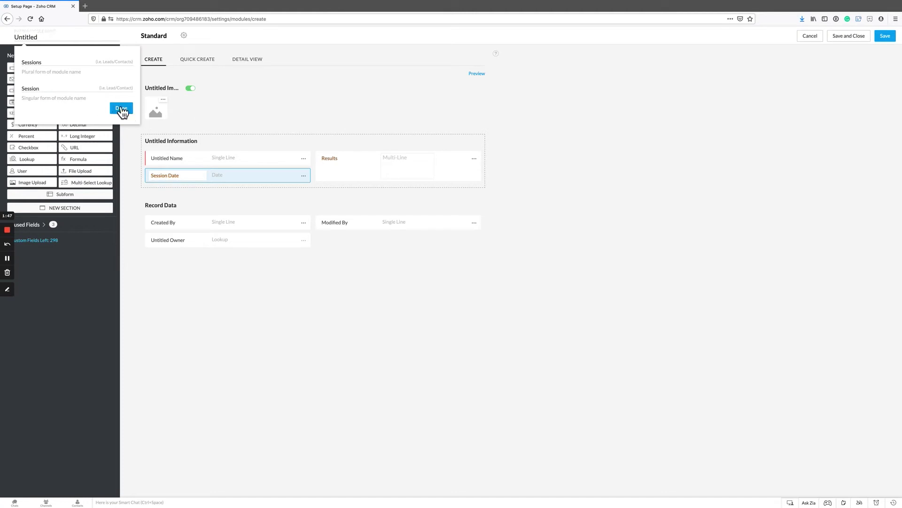
pyautogui.click(121, 109)
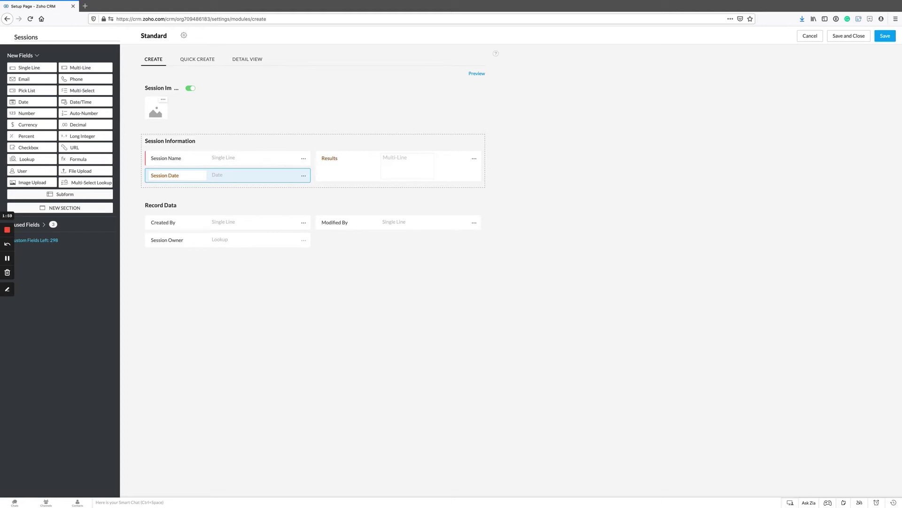
# Make Session Name an Auto-Number field relabelled 'Session Number'.
pyautogui.click(304, 159)
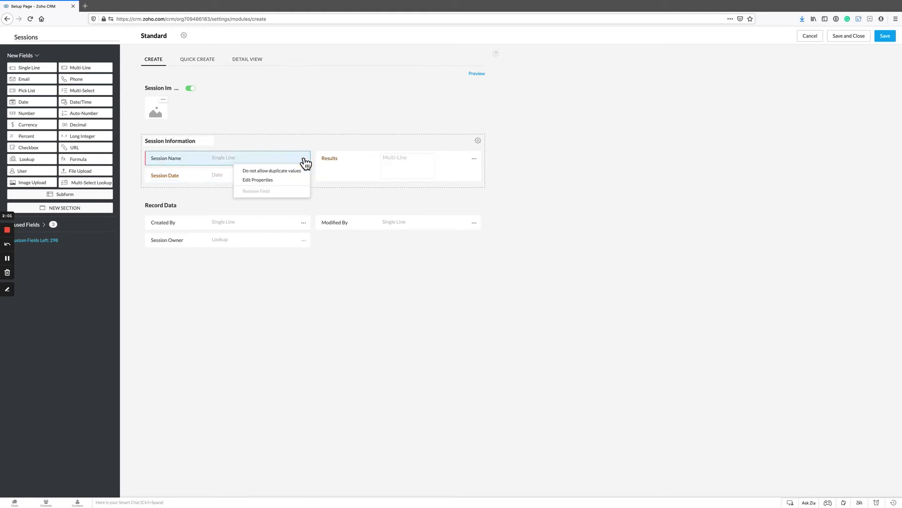
pyautogui.click(275, 180)
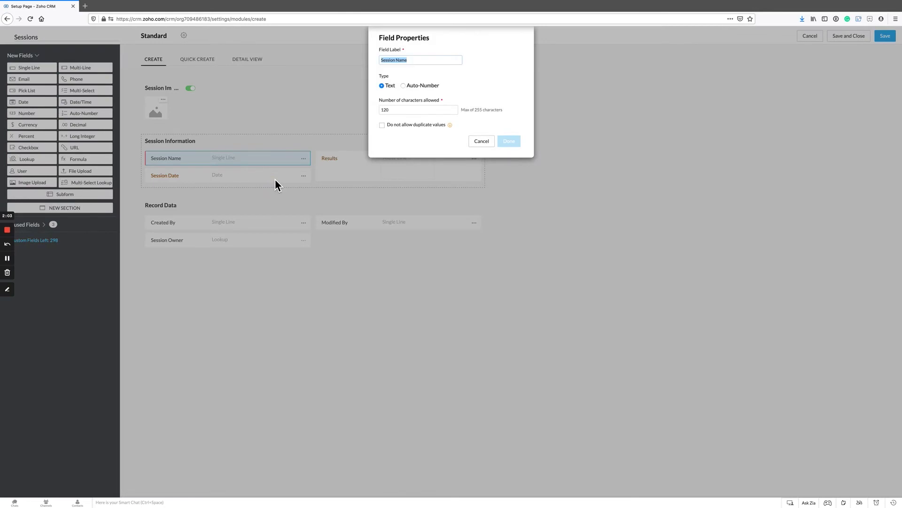
pyautogui.click(404, 86)
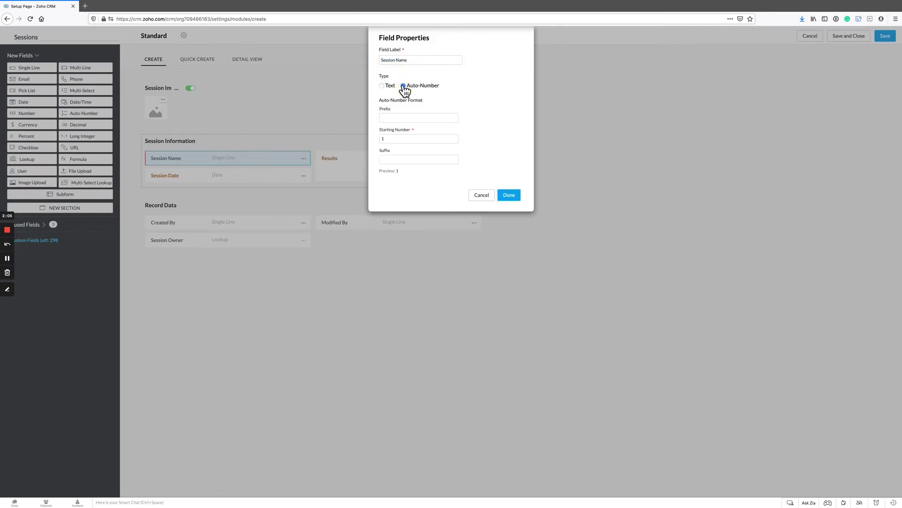
pyautogui.click(403, 60)
pyautogui.press('BackSpace')
pyautogui.press('BackSpace')
pyautogui.press('BackSpace')
pyautogui.press('BackSpace')
pyautogui.write('Numbe')
pyautogui.click(512, 199)
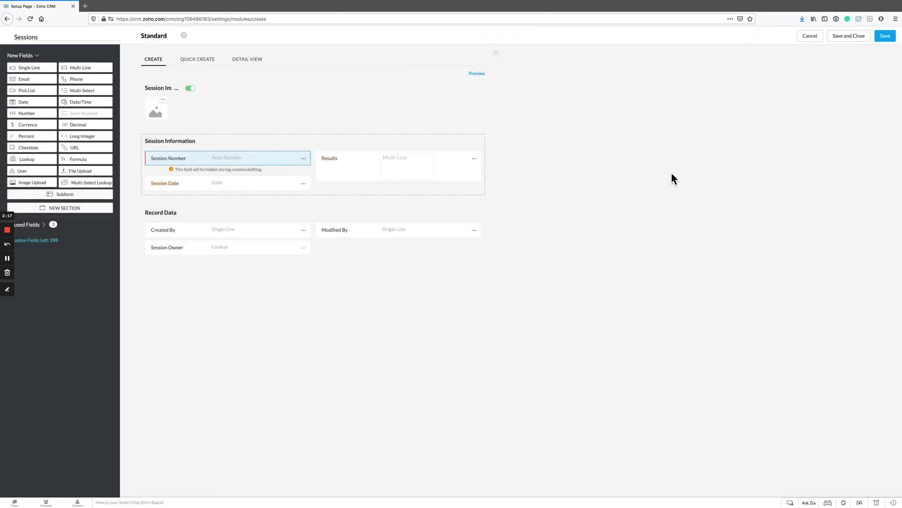
# Save the Sessions module with Administrator access and leave the module builder.
pyautogui.click(885, 35)
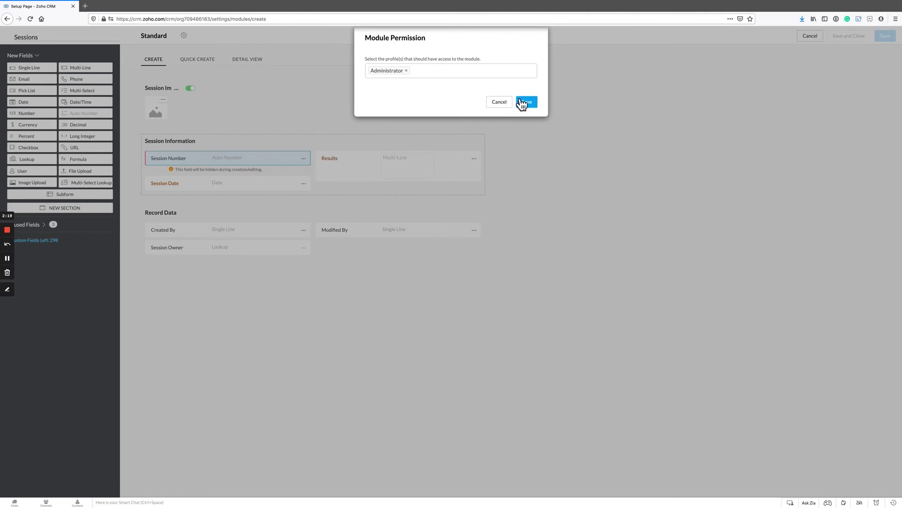
pyautogui.click(523, 103)
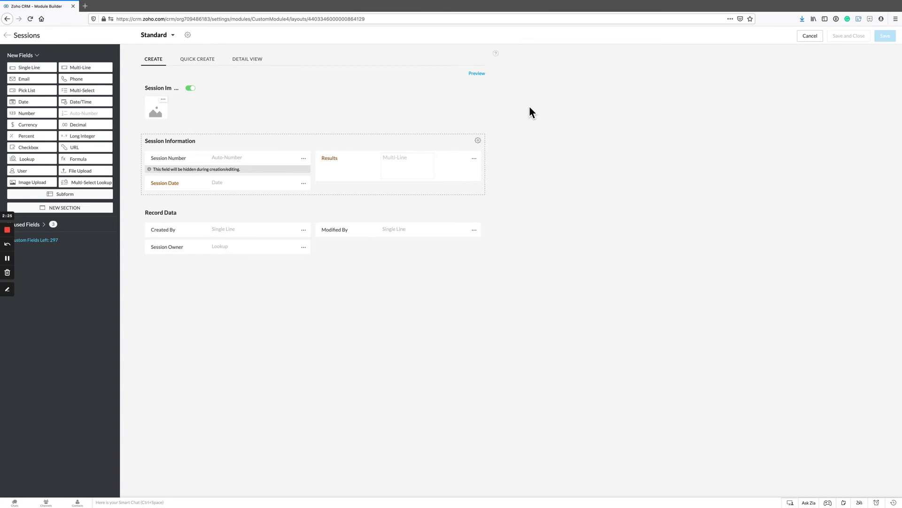
pyautogui.click(7, 36)
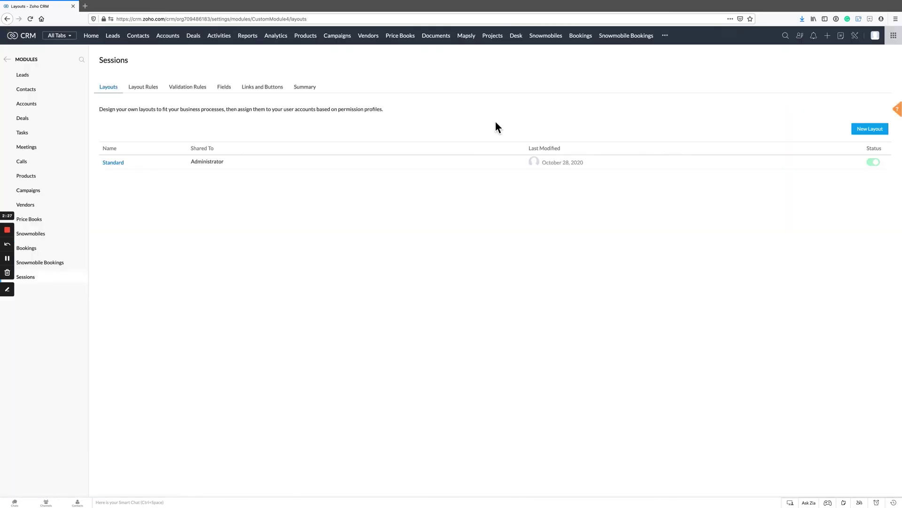
pyautogui.click(665, 35)
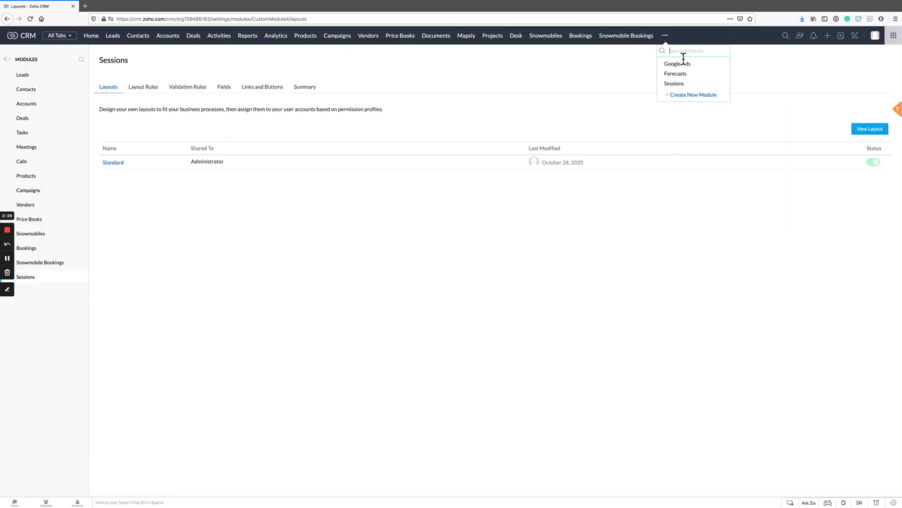
# In Sessions, create and save a session with Session Date Oct 28, 2020 and Results 'ABC'.
pyautogui.click(677, 83)
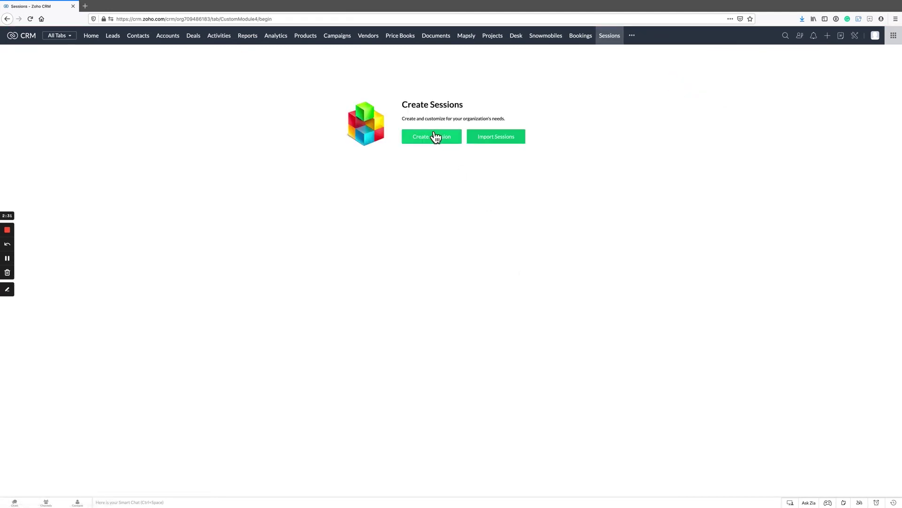
pyautogui.click(433, 137)
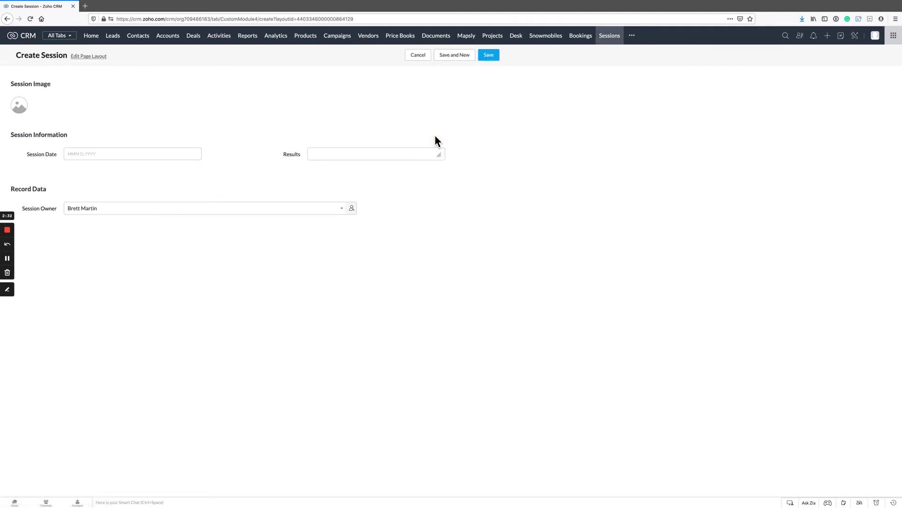
pyautogui.click(141, 153)
pyautogui.click(95, 224)
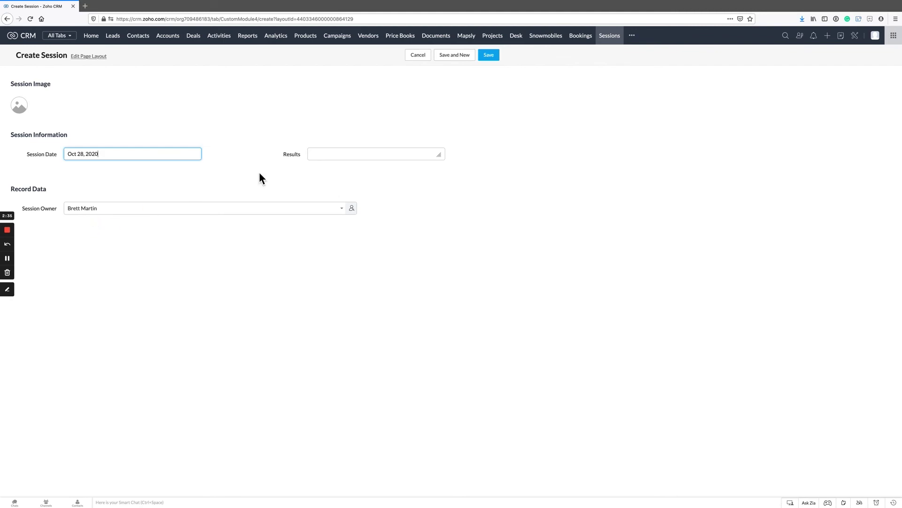
pyautogui.click(327, 157)
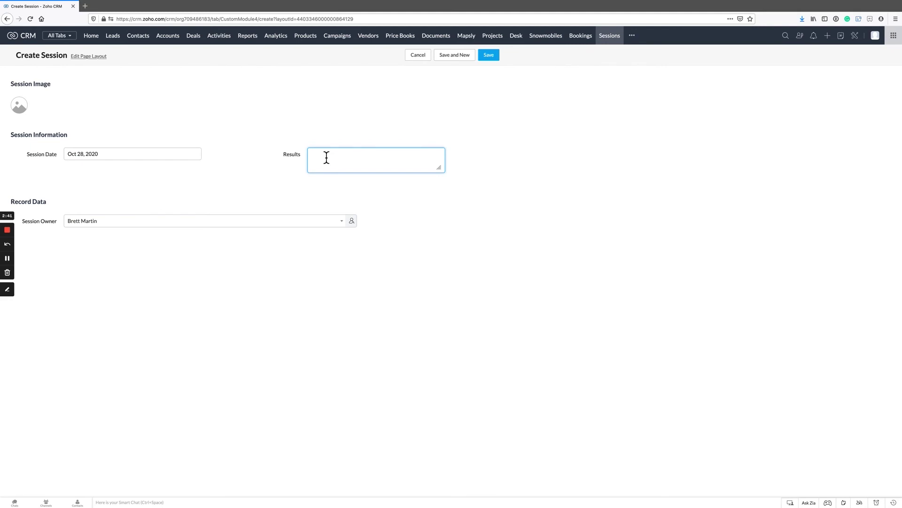
pyautogui.write('ABC')
pyautogui.click(482, 57)
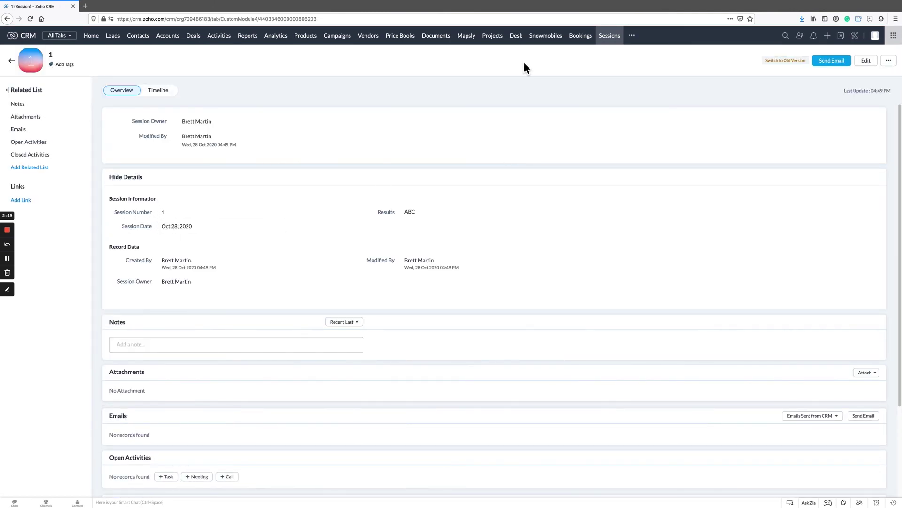
pyautogui.click(607, 40)
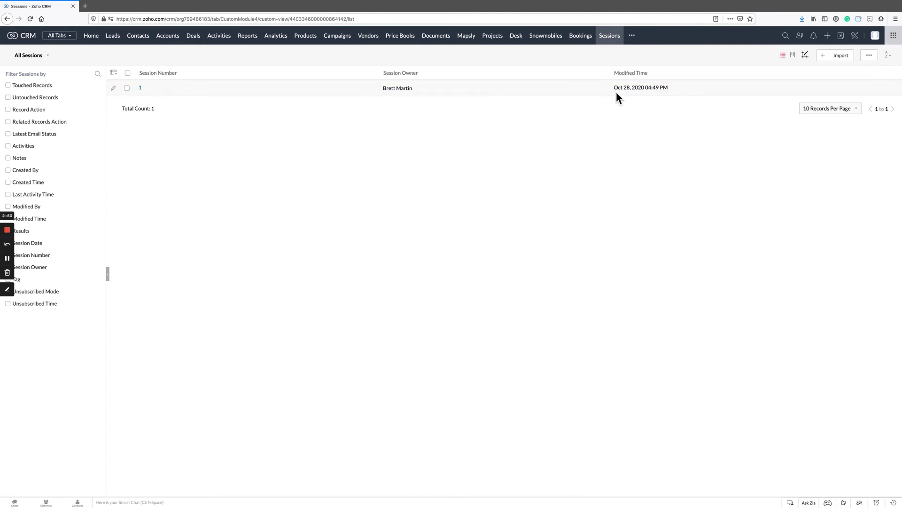
pyautogui.click(141, 89)
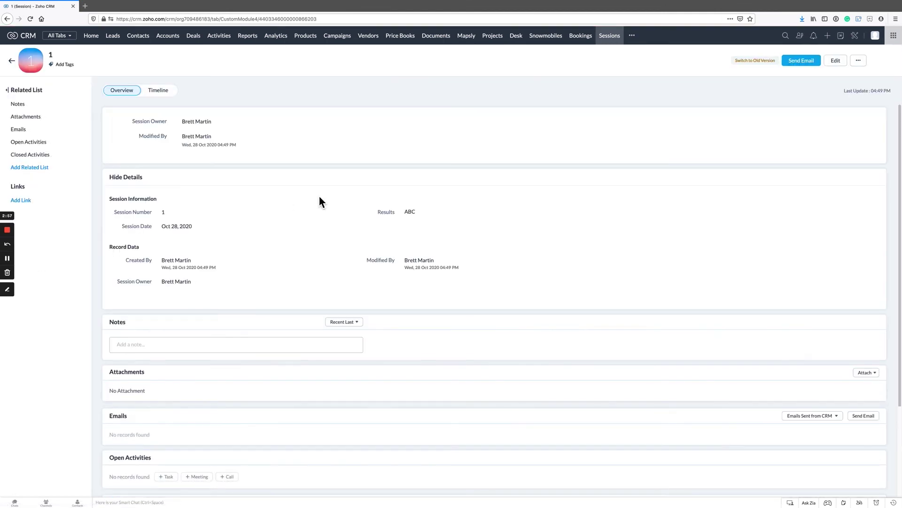